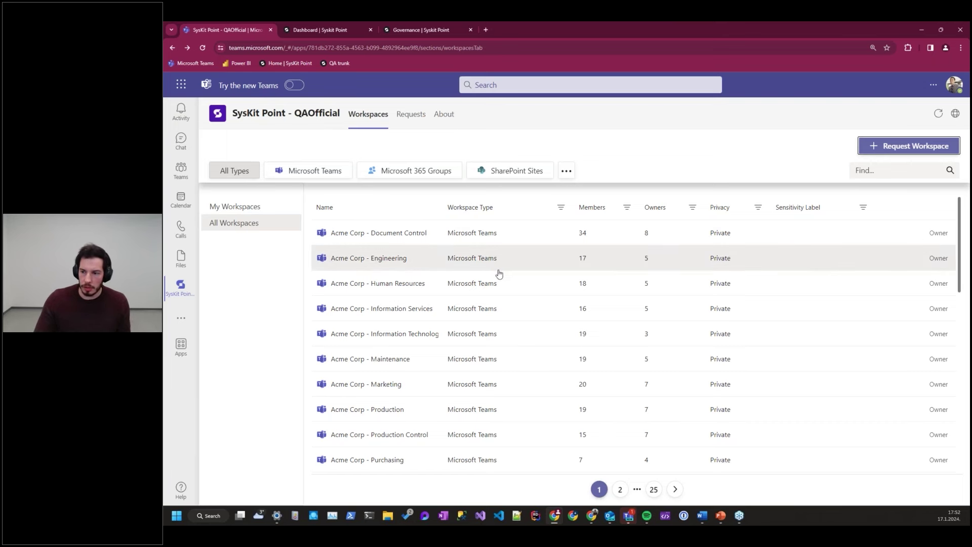
Preview the join form for Benelli external users group and the workspace request form, closing both without submitting
{"action": "scroll", "coordinate": [496, 279], "scroll_direction": "down", "scroll_amount": 12}
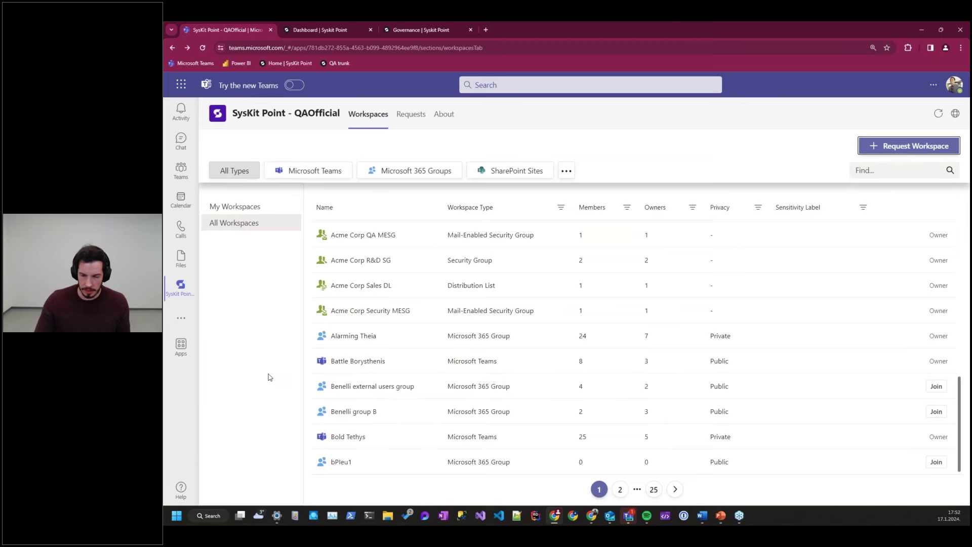
{"action": "left_click", "coordinate": [936, 386]}
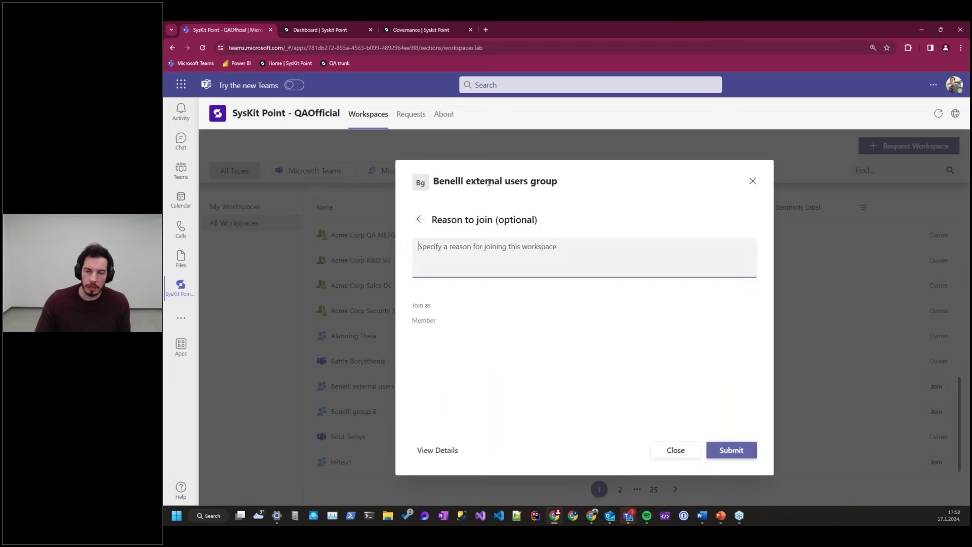
{"action": "left_click", "coordinate": [752, 181]}
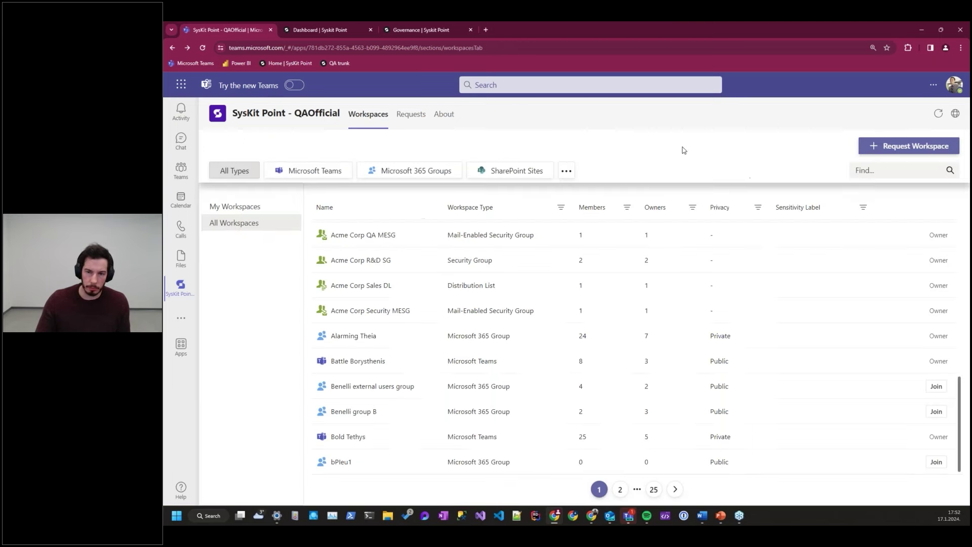
{"action": "left_click", "coordinate": [879, 151]}
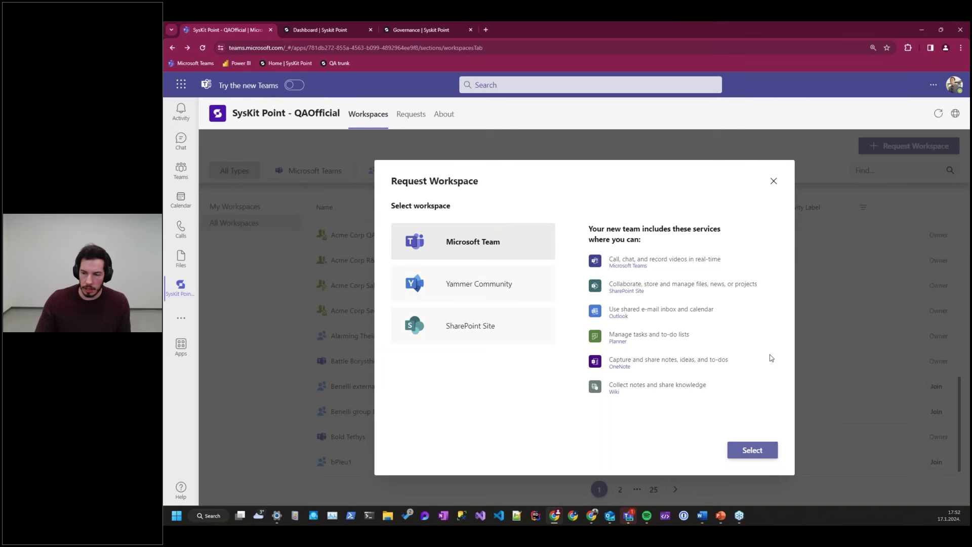
{"action": "left_click", "coordinate": [773, 182]}
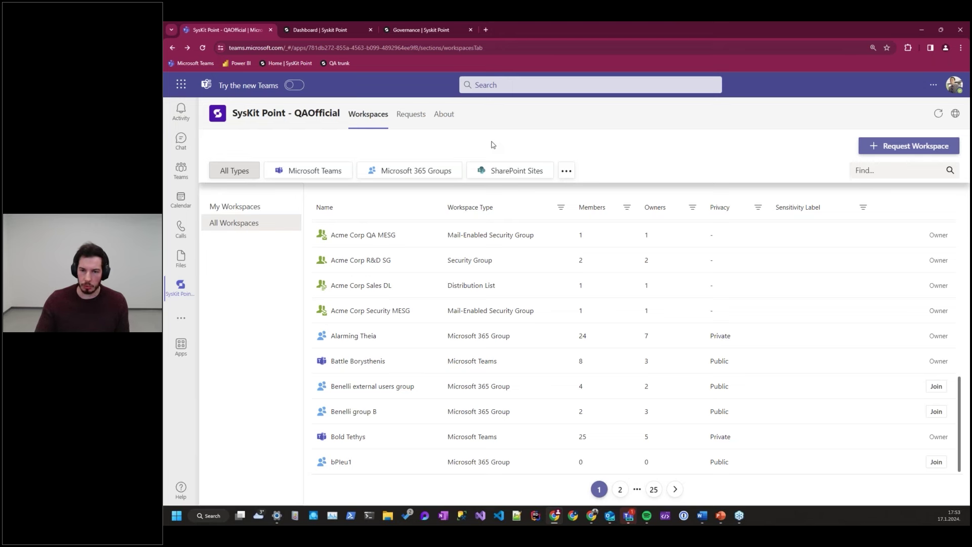
Switch to the Syskit Point dashboard and examine the Security & Compliance vulnerabilities, including the list of workspaces with too many owners
{"action": "key", "text": "ctrl+Tab"}
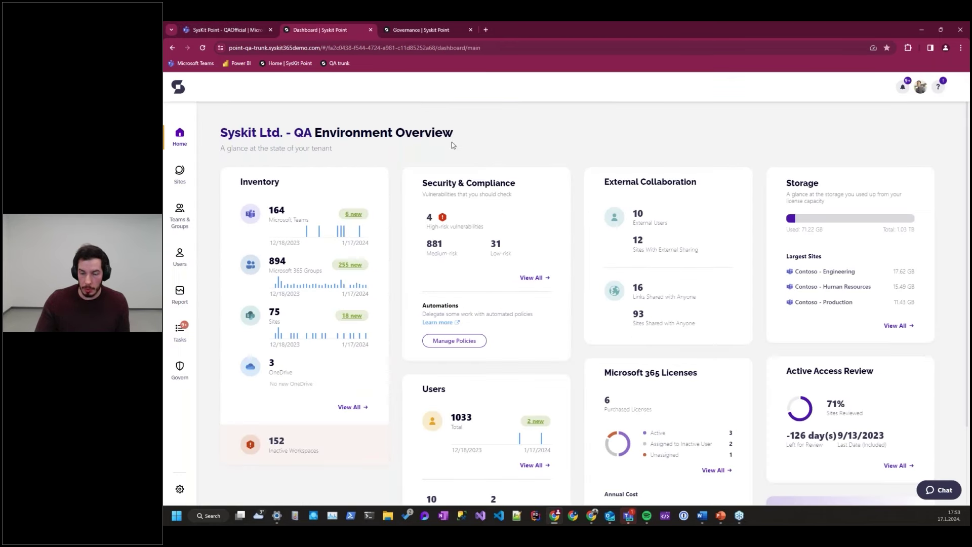
{"action": "left_click", "coordinate": [530, 282]}
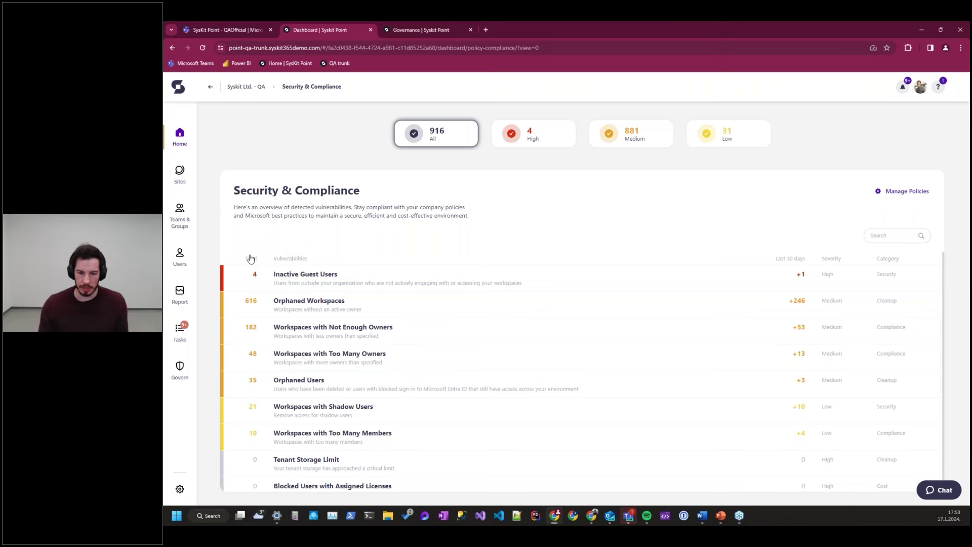
{"action": "scroll", "coordinate": [238, 258], "scroll_direction": "down", "scroll_amount": 1}
{"action": "scroll", "coordinate": [235, 275], "scroll_direction": "up", "scroll_amount": 1}
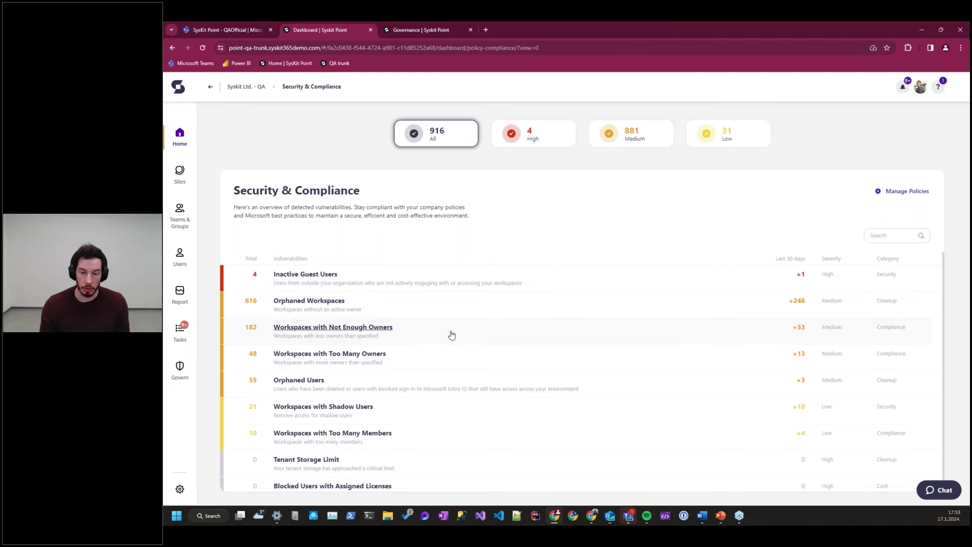
{"action": "scroll", "coordinate": [329, 336], "scroll_direction": "down", "scroll_amount": 1}
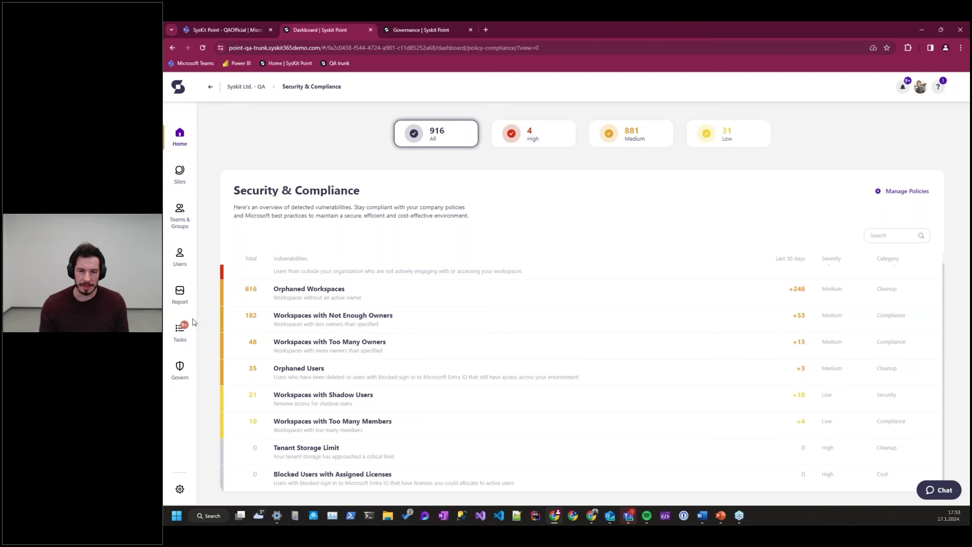
{"action": "scroll", "coordinate": [314, 329], "scroll_direction": "up", "scroll_amount": 1}
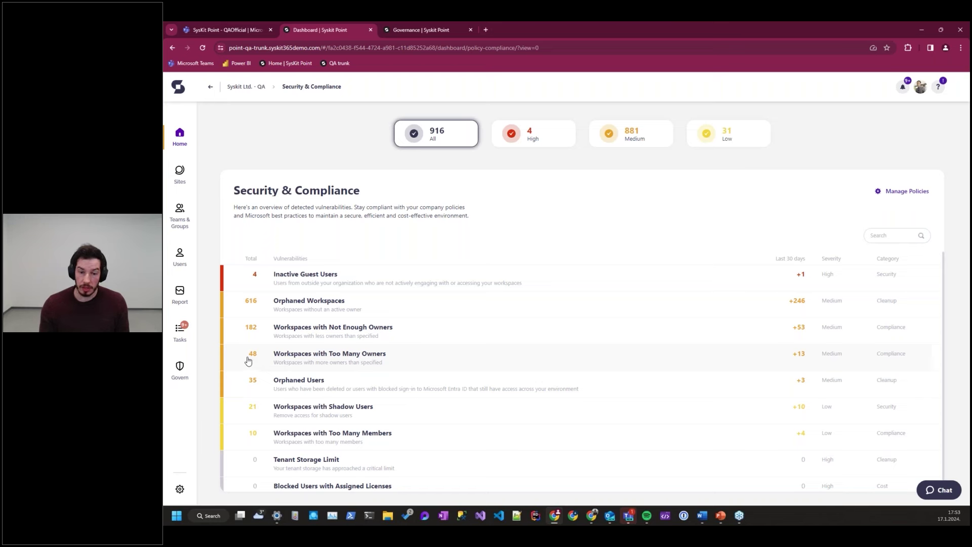
{"action": "left_click", "coordinate": [287, 356]}
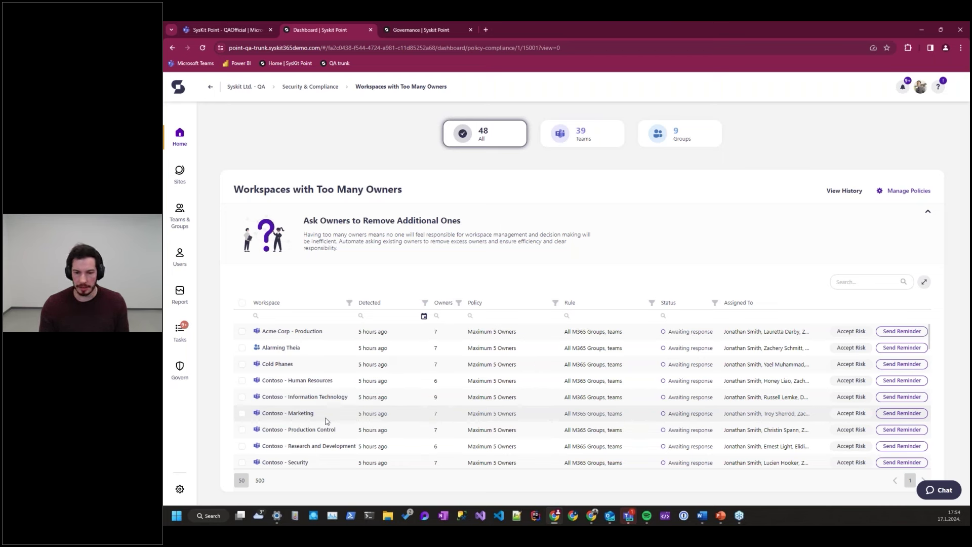
{"action": "left_click", "coordinate": [313, 87]}
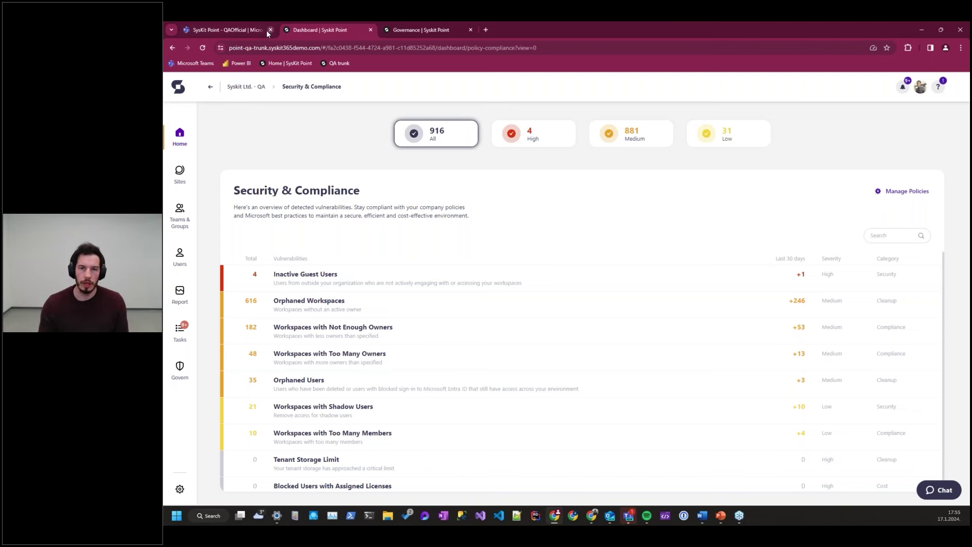
Open the details of the active access review in Governance and filter the workspaces to Pending status
{"action": "left_click", "coordinate": [400, 33]}
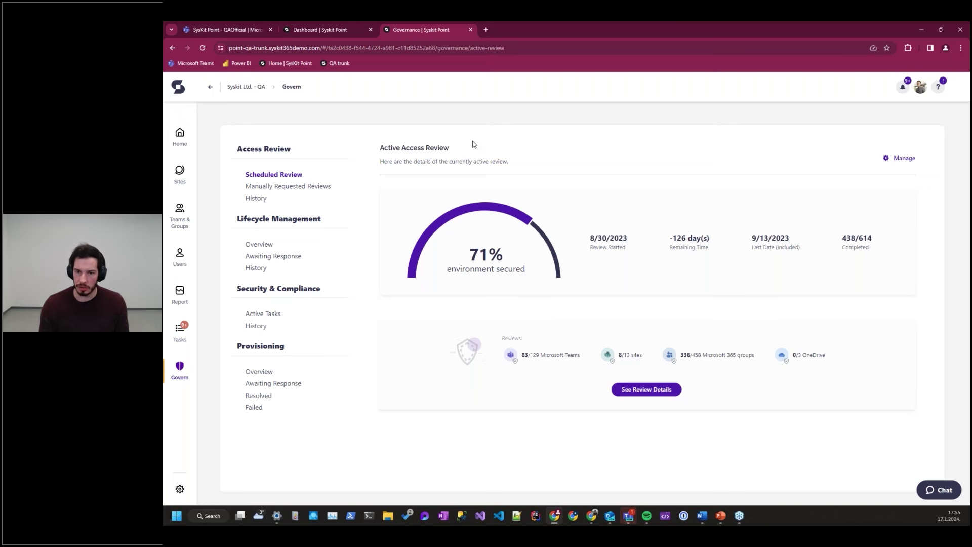
{"action": "left_click", "coordinate": [628, 390]}
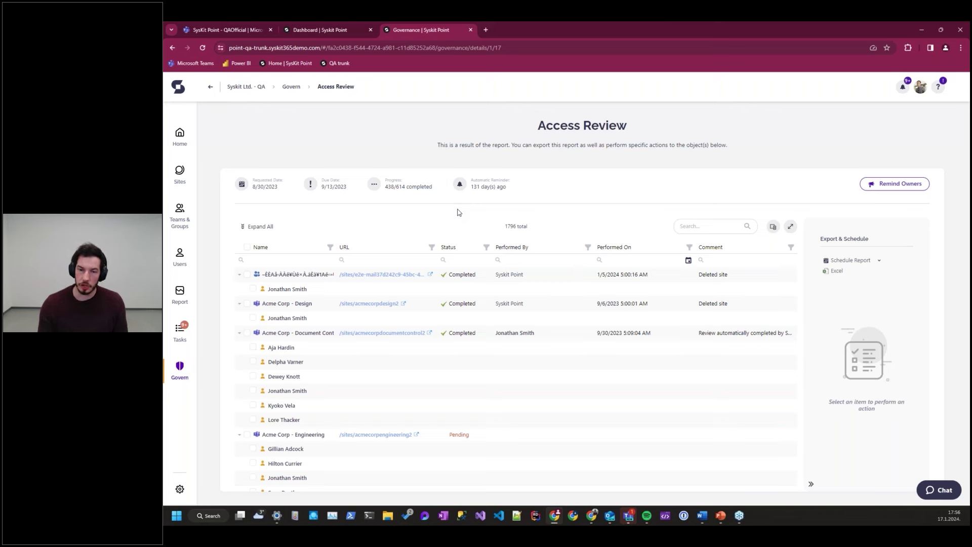
{"action": "left_click", "coordinate": [486, 246]}
{"action": "left_click", "coordinate": [418, 315]}
{"action": "left_click", "coordinate": [470, 368]}
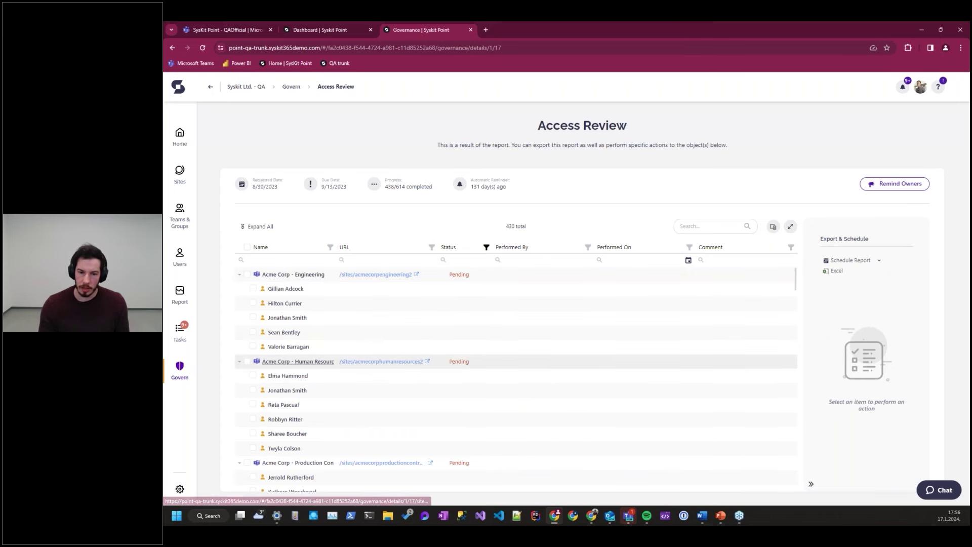
Start the access review of the Acme Corp - Human Resources team and proceed to its members
{"action": "left_click", "coordinate": [296, 361]}
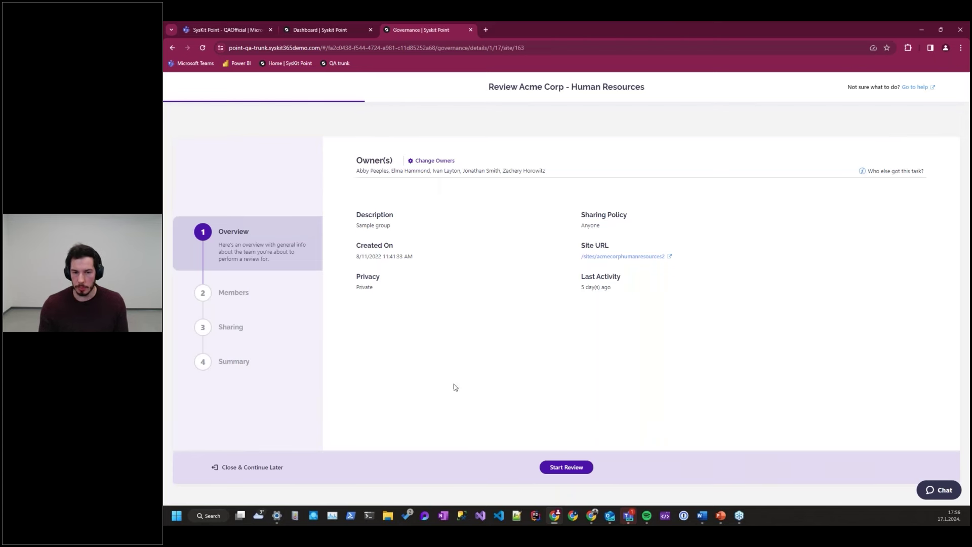
{"action": "left_click", "coordinate": [567, 468]}
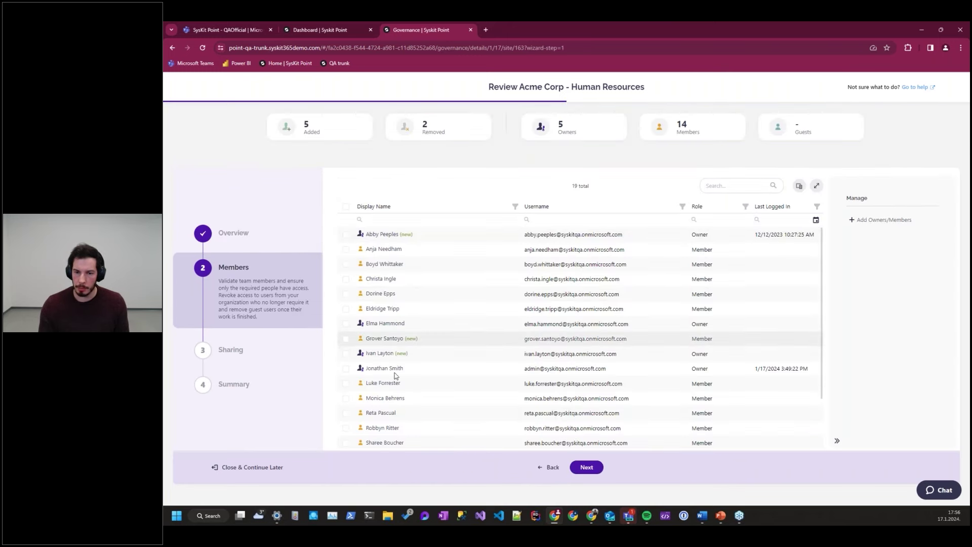
{"action": "left_click", "coordinate": [346, 234]}
{"action": "left_click", "coordinate": [346, 249]}
{"action": "left_click", "coordinate": [346, 264]}
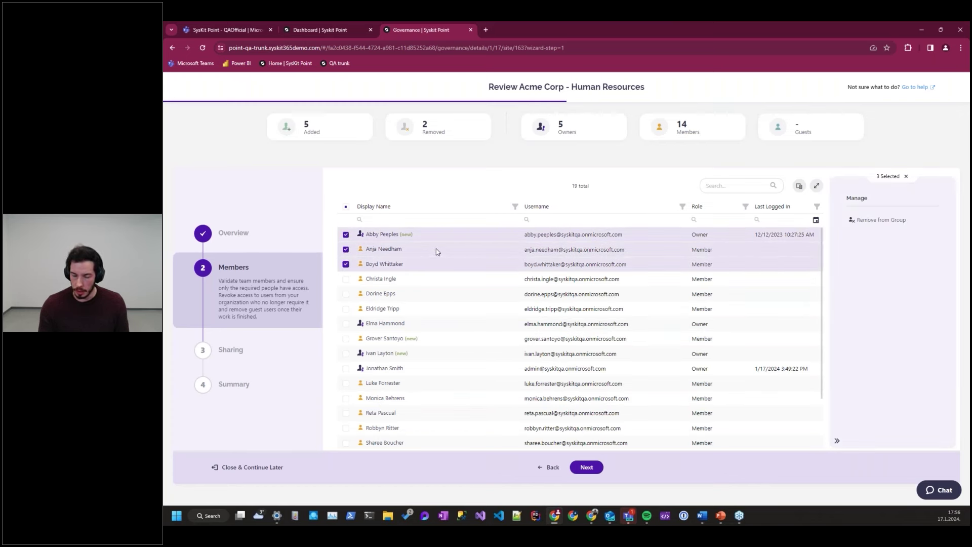
{"action": "left_click", "coordinate": [346, 234]}
{"action": "left_click", "coordinate": [345, 249]}
{"action": "left_click", "coordinate": [345, 264]}
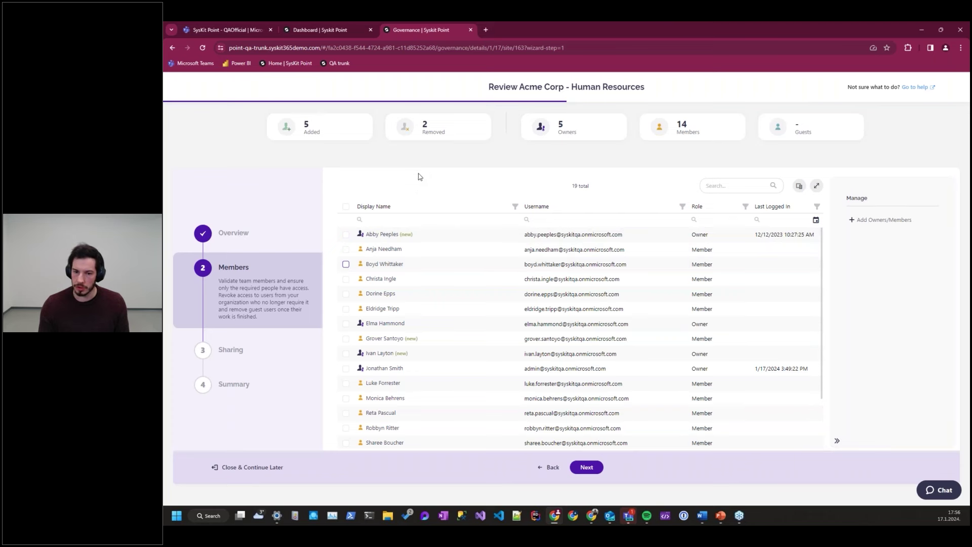
Advance the review to the sharing stage and show only the externally shared content
{"action": "left_click", "coordinate": [586, 467]}
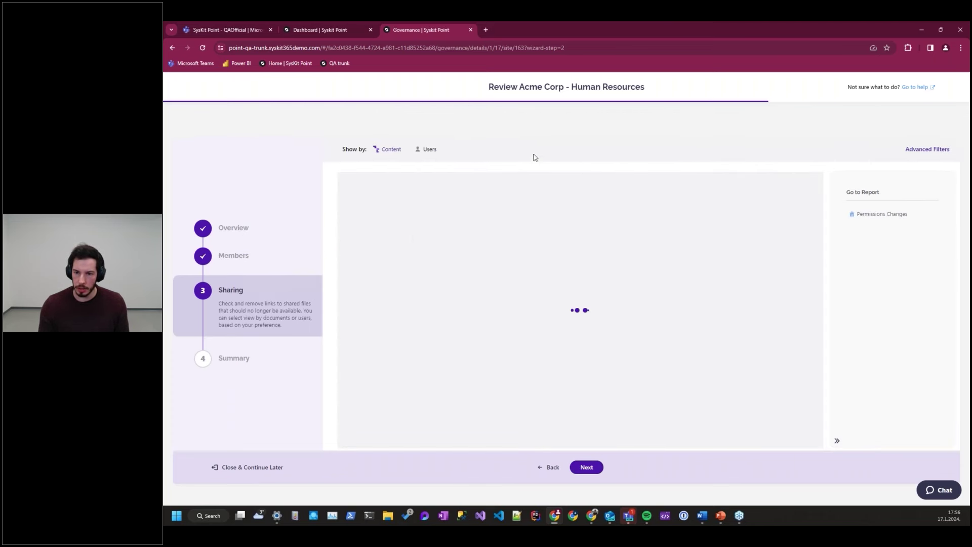
{"action": "left_click", "coordinate": [614, 127]}
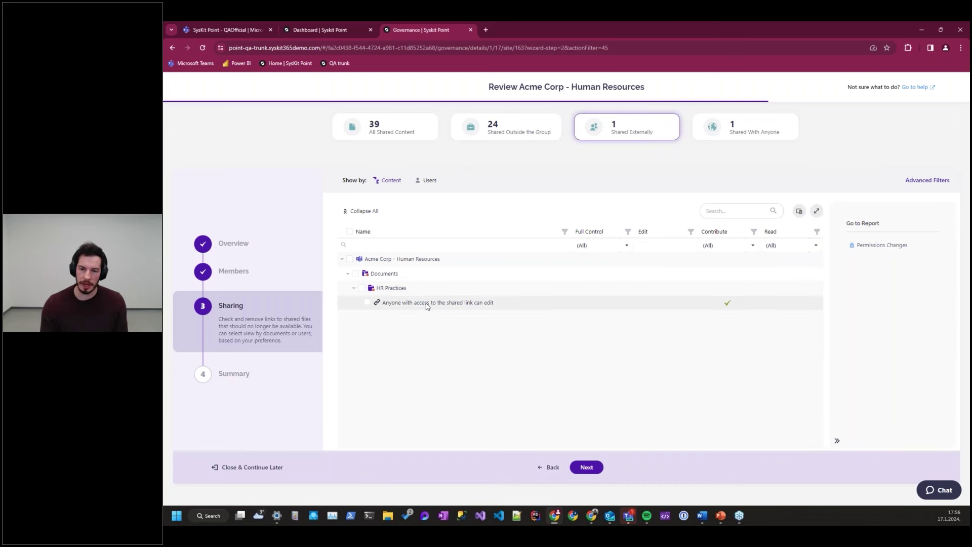
{"action": "left_click", "coordinate": [367, 302]}
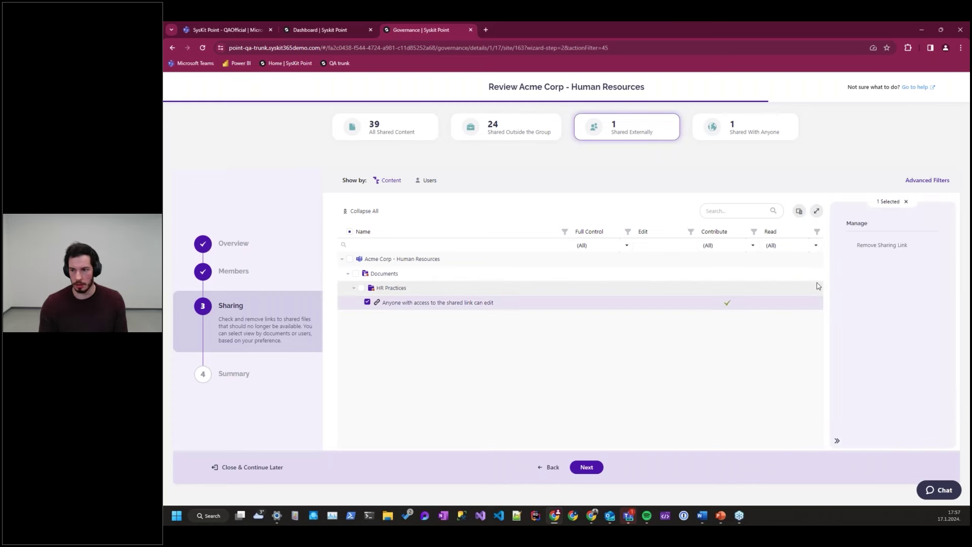
{"action": "left_click", "coordinate": [881, 245]}
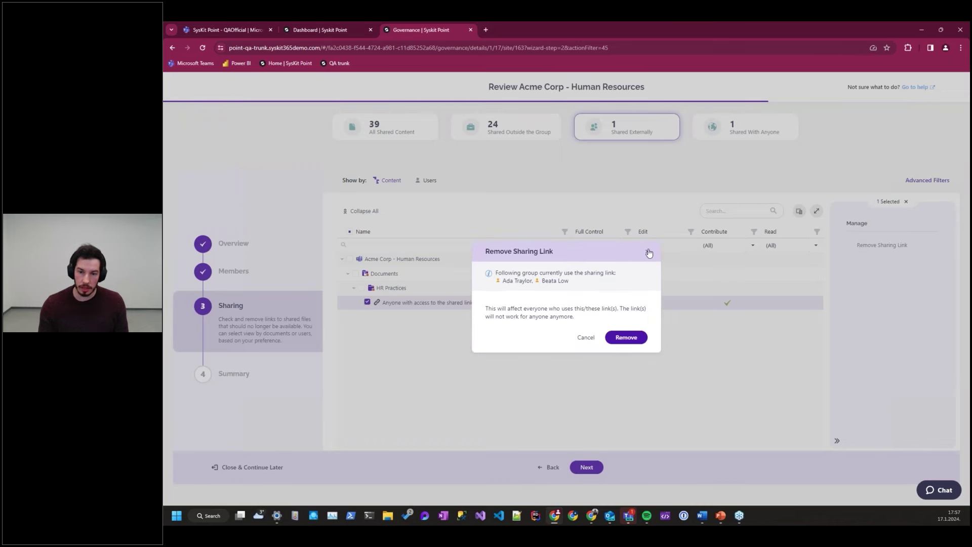
{"action": "left_click", "coordinate": [649, 253]}
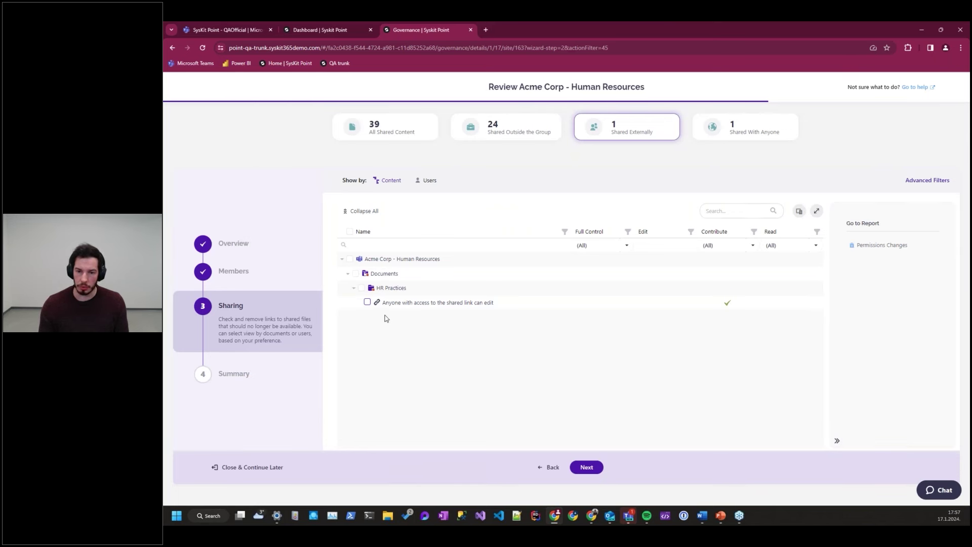
Exit the Human Resources review with its progress kept for resuming, and switch to the presentation slide show
{"action": "left_click", "coordinate": [257, 468]}
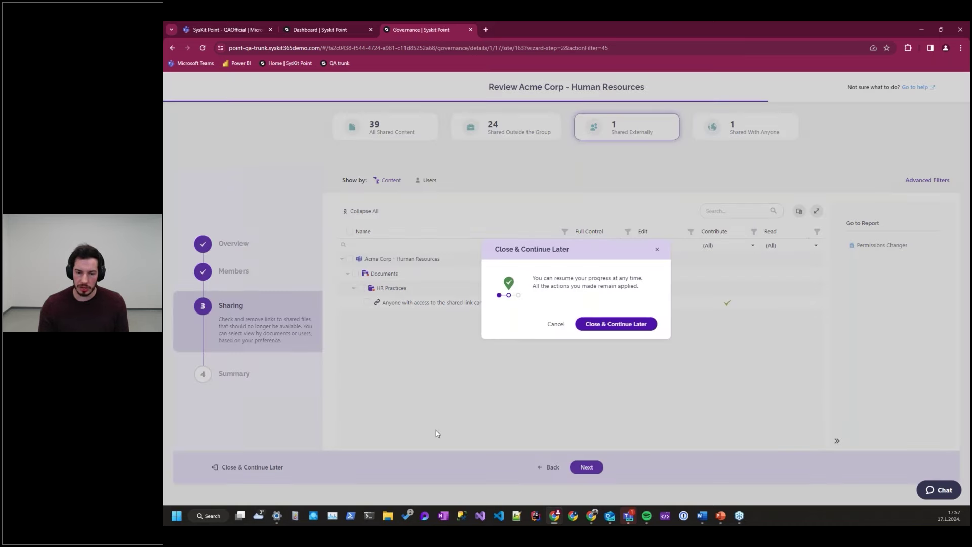
{"action": "left_click", "coordinate": [621, 324]}
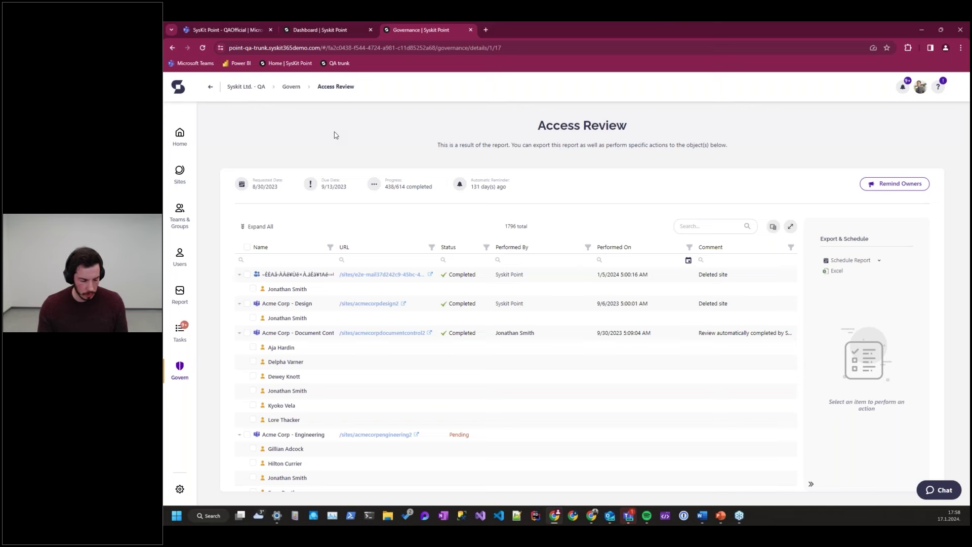
{"action": "key", "text": "alt+Tab"}
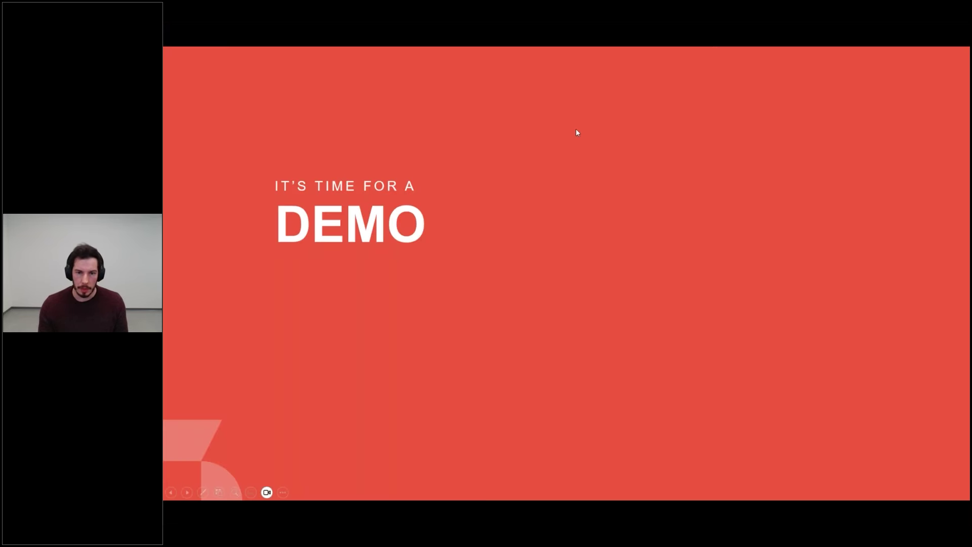